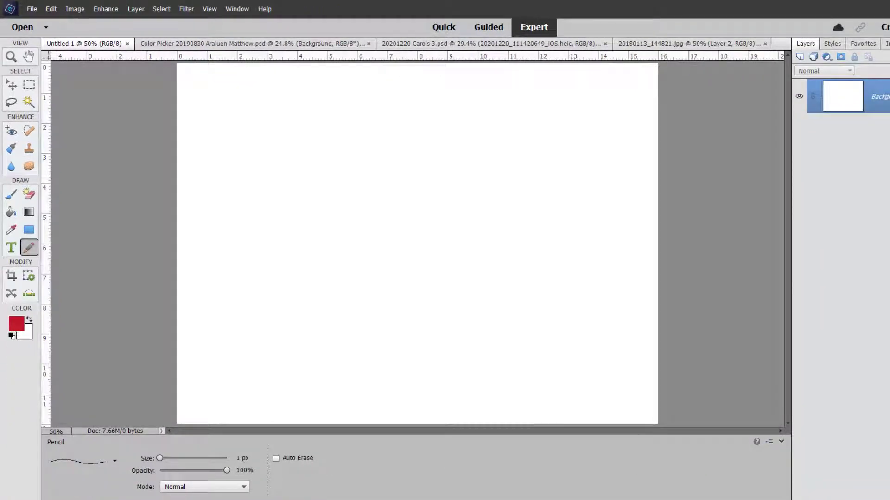
Zoom in to 300% and set the foreground colour to burgundy 852734
scroll(341, 241, up, 5)
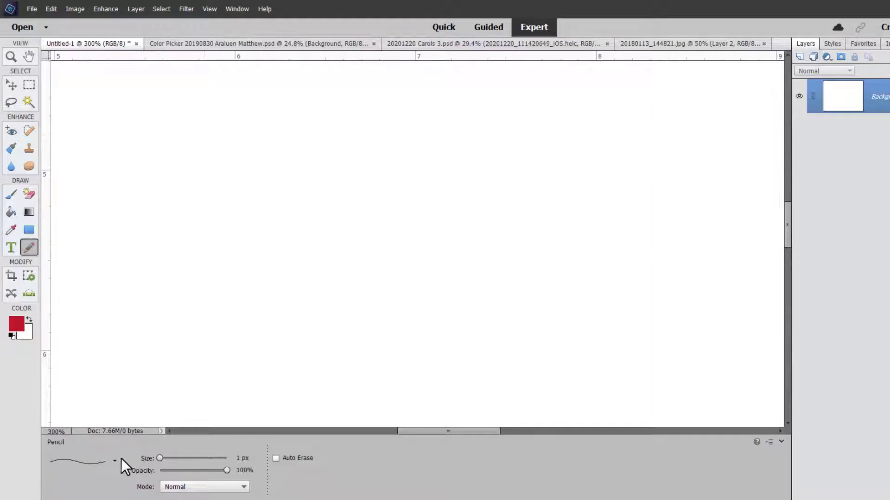
click(16, 323)
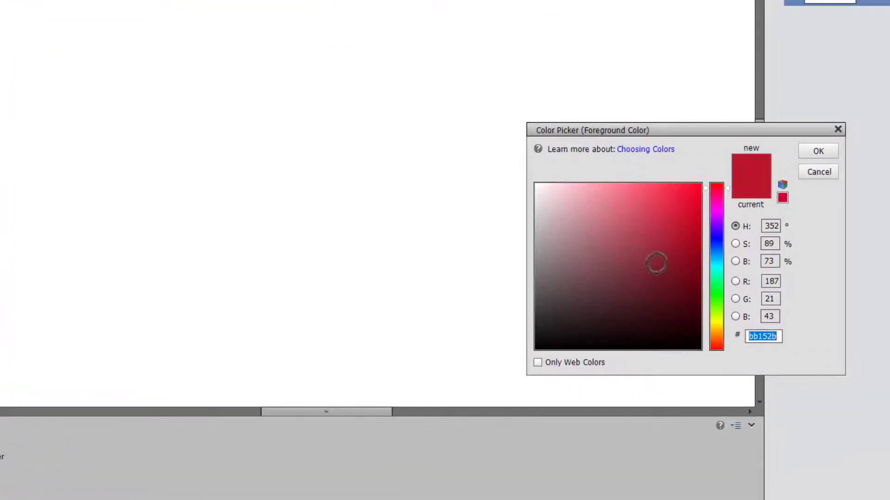
click(654, 263)
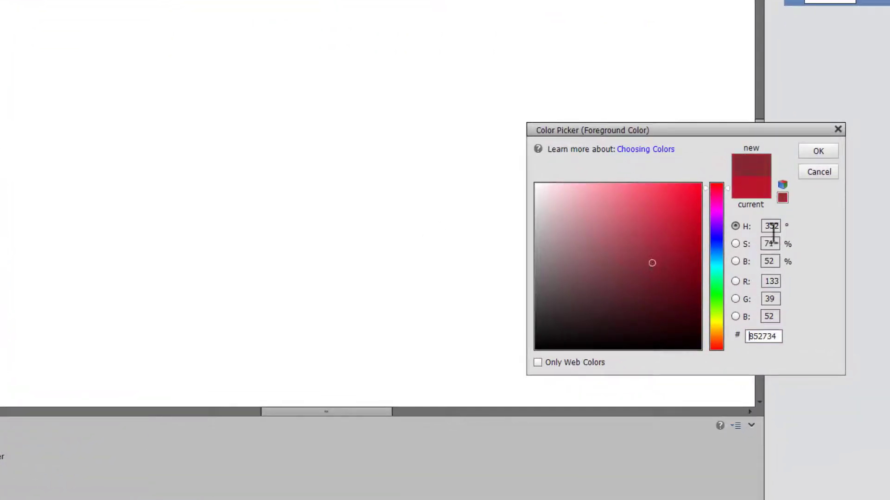
click(809, 154)
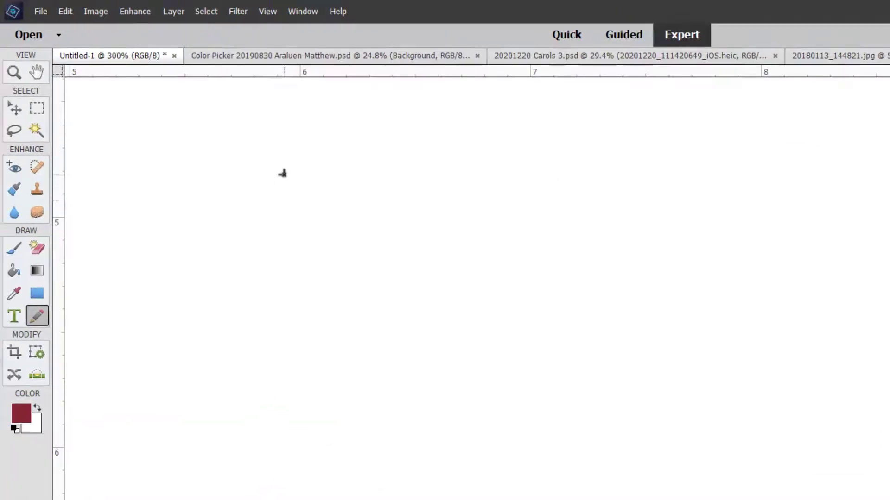
Hand-write the word 'Welcome' across the canvas in thin 1 px pencil strokes
mouse_move(284, 173)
mouse_down()
mouse_move(299, 324)
mouse_move(405, 181)
mouse_up()
drag(463, 255, 520, 293)
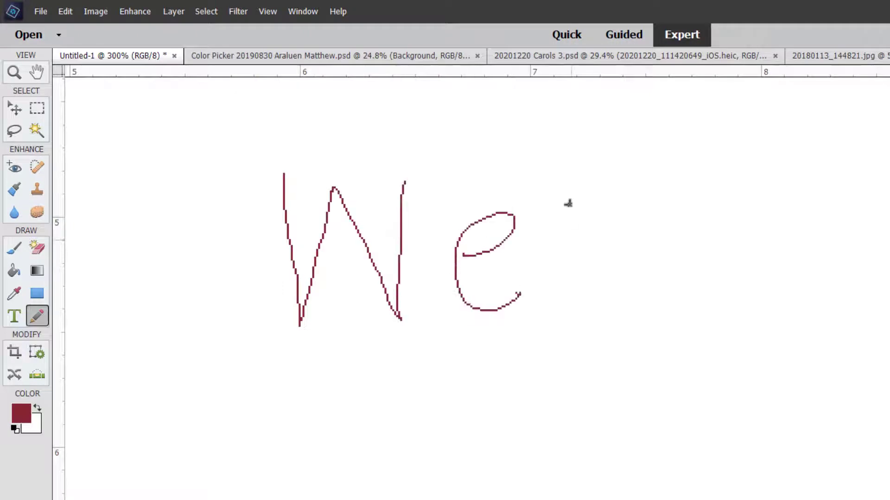
drag(553, 162, 560, 318)
drag(644, 227, 660, 295)
mouse_move(709, 223)
mouse_down()
mouse_move(733, 302)
mouse_move(746, 241)
mouse_up()
mouse_move(748, 225)
mouse_down()
mouse_move(798, 301)
mouse_move(863, 310)
mouse_up()
mouse_move(865, 245)
mouse_down()
mouse_move(864, 235)
mouse_move(888, 297)
mouse_up()
Pick the Soft Round 45 pixels tip from the pencil brush presets
click(147, 451)
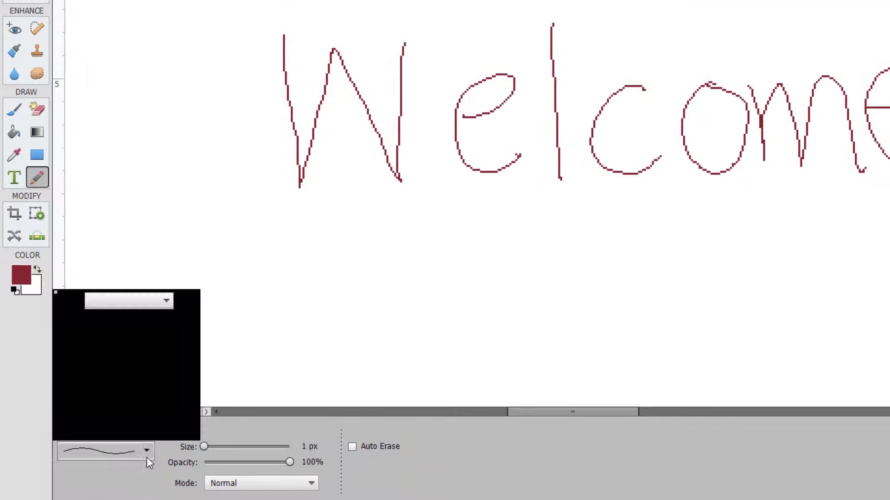
mouse_move(197, 350)
mouse_down()
mouse_move(197, 413)
mouse_move(196, 344)
mouse_up()
click(146, 364)
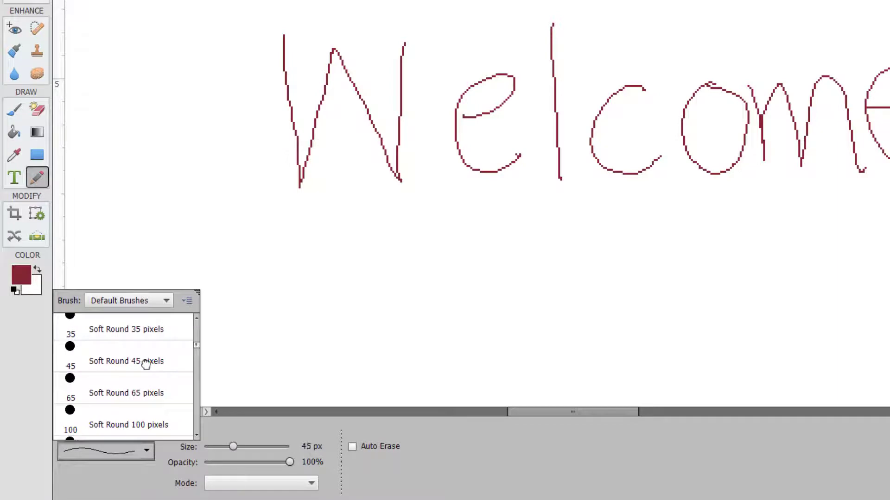
click(209, 453)
Draw a thick test stroke below Welcome, then undo it
drag(279, 289, 621, 302)
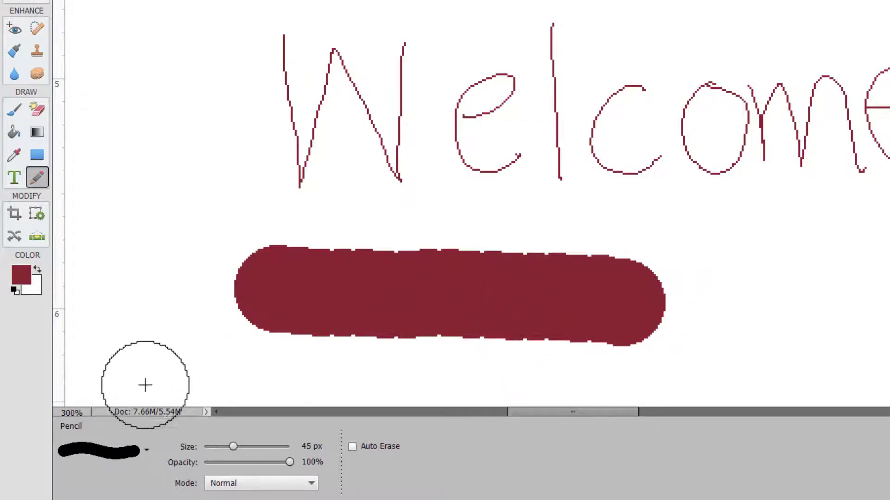
click(147, 450)
key(ctrl+z)
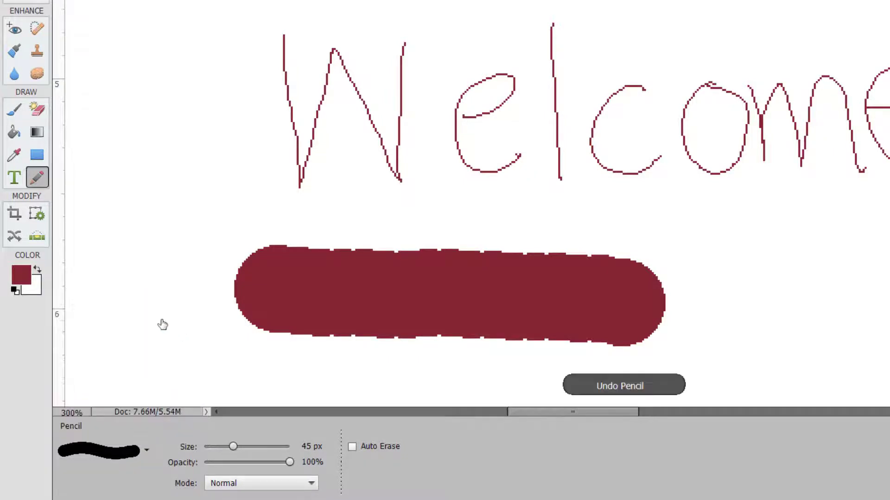
click(141, 451)
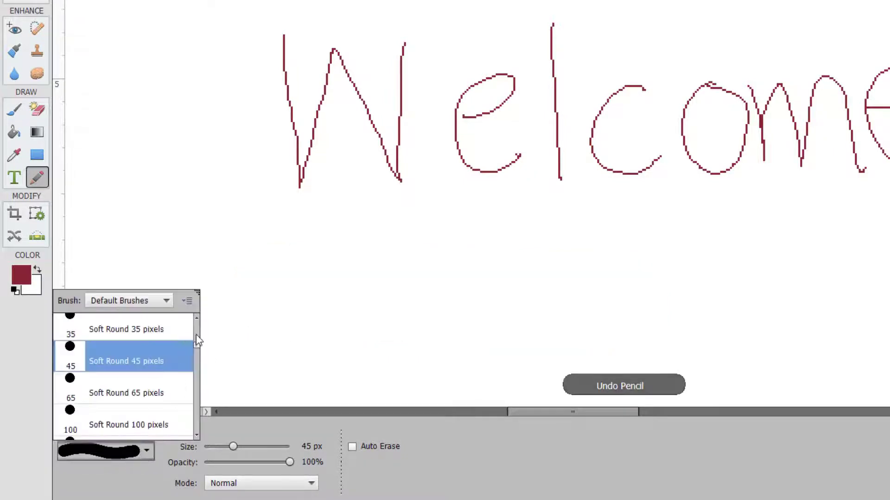
Turn on Auto Erase and hollow out the W's thick left stroke
drag(198, 342, 196, 324)
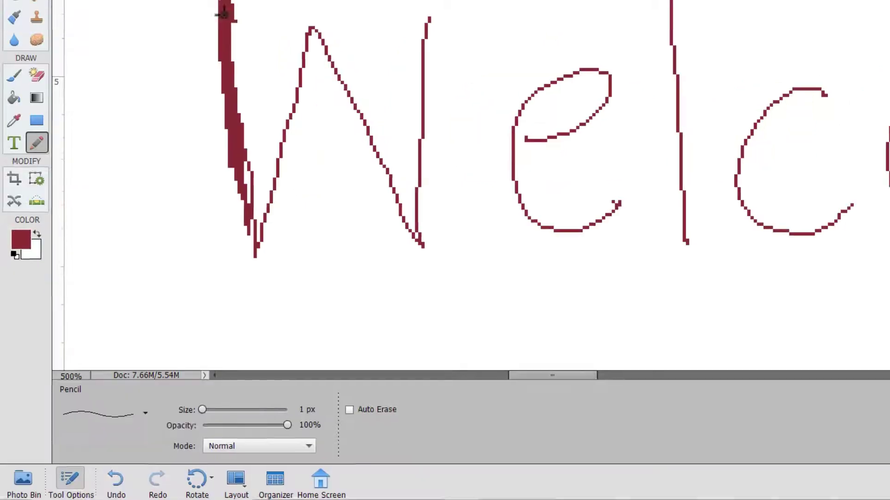
click(372, 403)
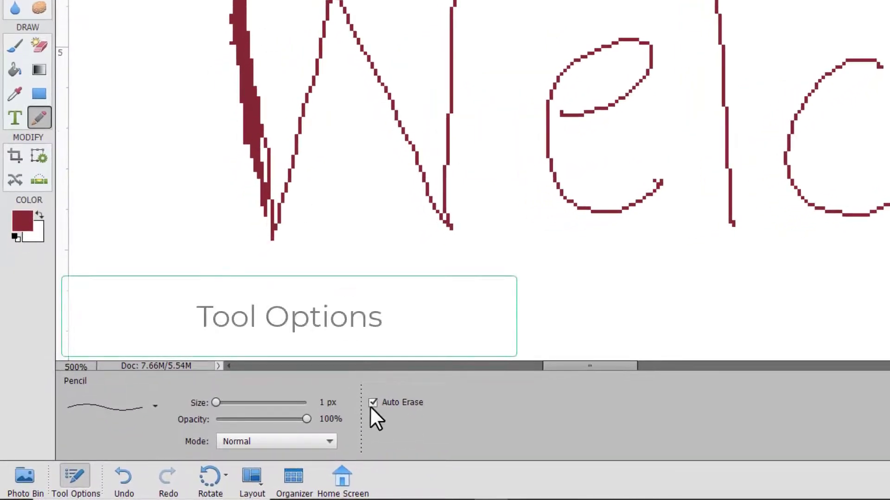
drag(252, 93, 254, 139)
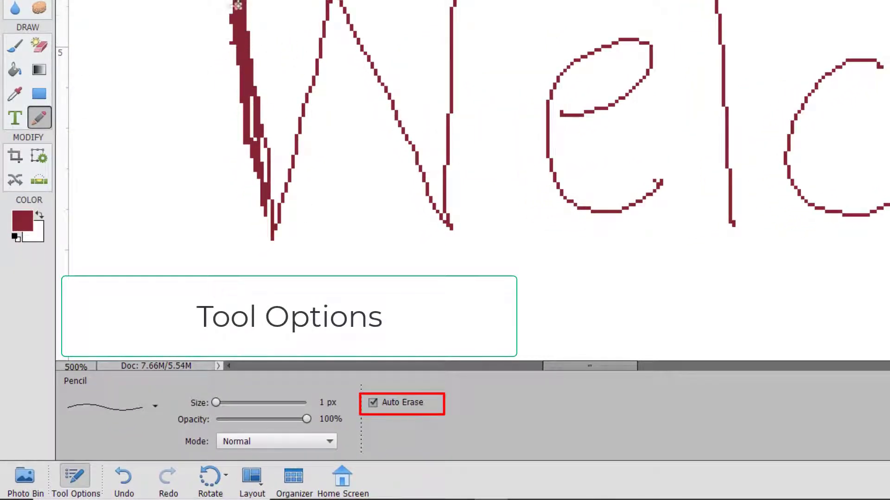
drag(237, 5, 255, 133)
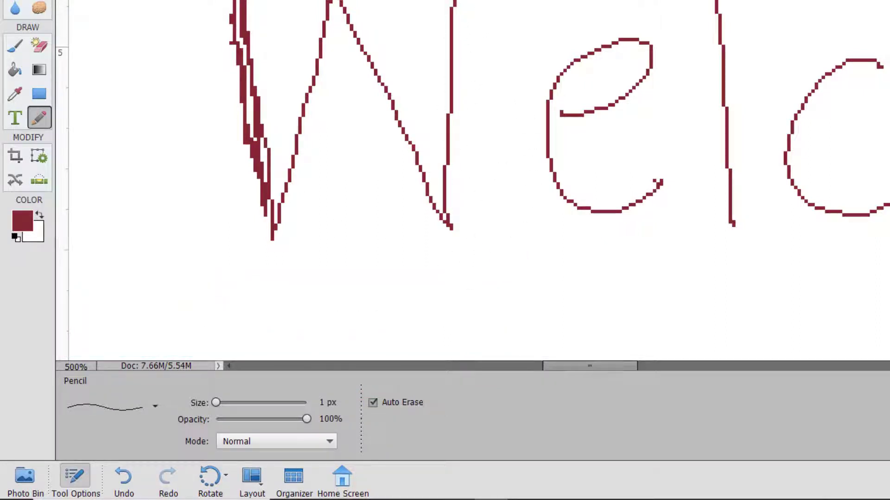
Erase the W's doubled inner right line and its extra inner left line
mouse_move(472, 2)
mouse_down()
mouse_move(465, 228)
mouse_move(447, 227)
mouse_up()
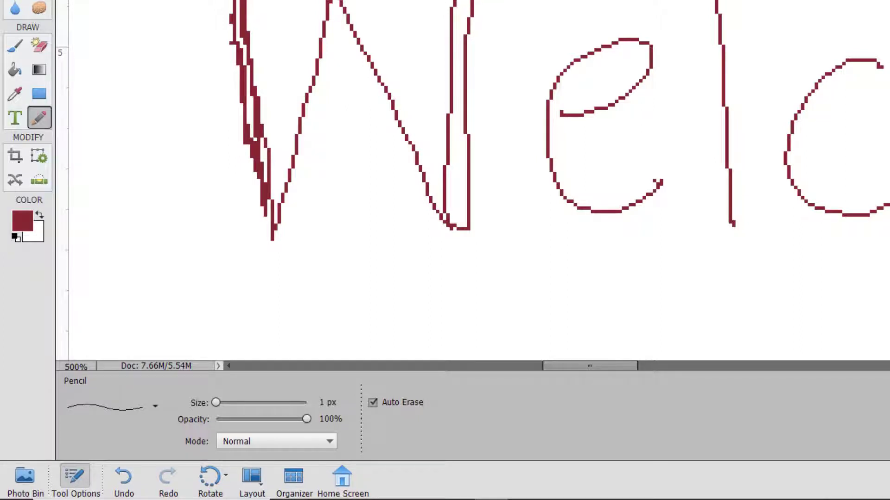
drag(452, 8, 446, 147)
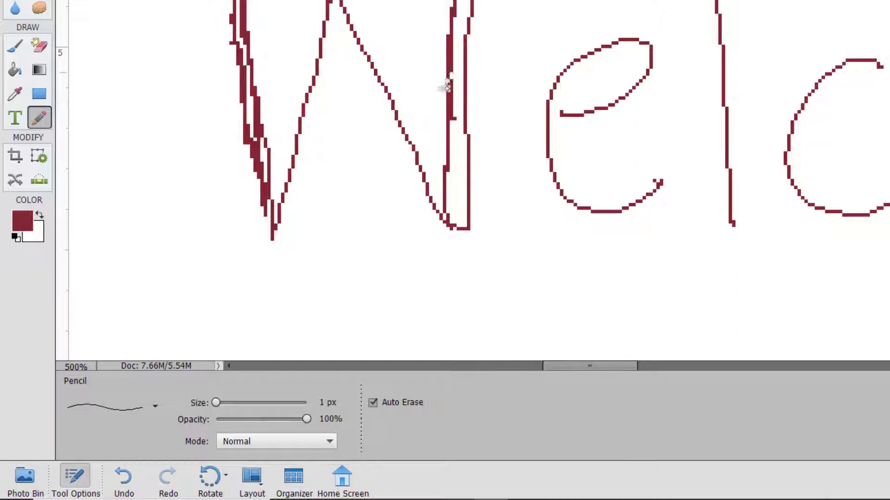
drag(446, 86, 454, 126)
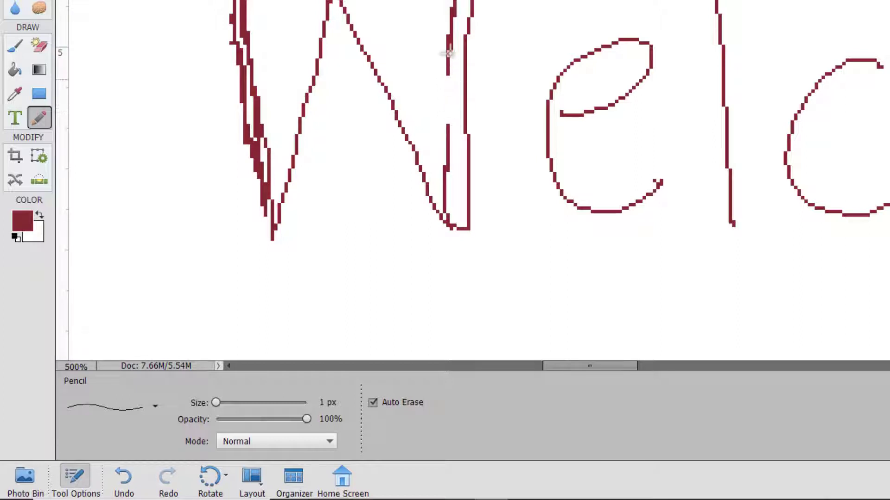
drag(448, 54, 449, 23)
mouse_move(447, 124)
mouse_down()
mouse_move(448, 174)
mouse_move(445, 141)
mouse_move(440, 160)
mouse_move(444, 215)
mouse_up()
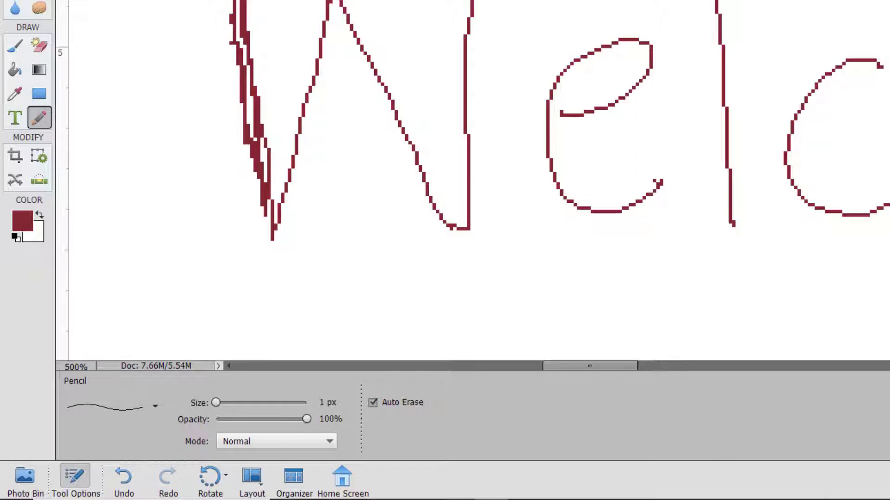
mouse_move(253, 10)
mouse_down()
mouse_move(242, 33)
mouse_move(268, 169)
mouse_move(247, 118)
mouse_move(243, 44)
mouse_up()
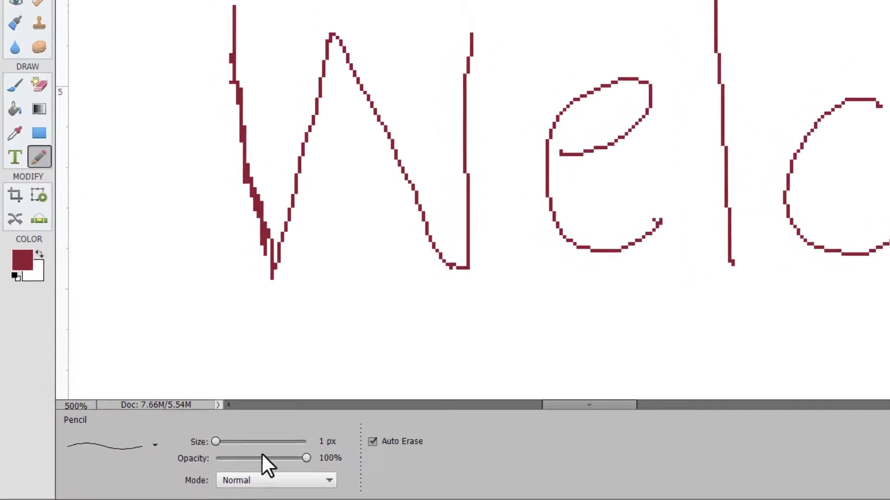
Test 46% opacity inside the W, then turn Auto Erase off and undo a 1031 px fill
click(258, 419)
drag(362, 142, 368, 227)
mouse_move(368, 282)
mouse_down()
mouse_move(356, 301)
mouse_move(351, 184)
mouse_move(368, 179)
mouse_move(356, 300)
mouse_move(364, 274)
mouse_move(367, 295)
mouse_move(361, 205)
mouse_move(361, 225)
mouse_move(352, 225)
mouse_move(363, 182)
mouse_move(351, 255)
mouse_move(358, 287)
mouse_move(368, 217)
mouse_move(363, 179)
mouse_move(350, 198)
mouse_move(366, 304)
mouse_move(366, 271)
mouse_move(348, 243)
mouse_move(333, 288)
mouse_up()
click(374, 441)
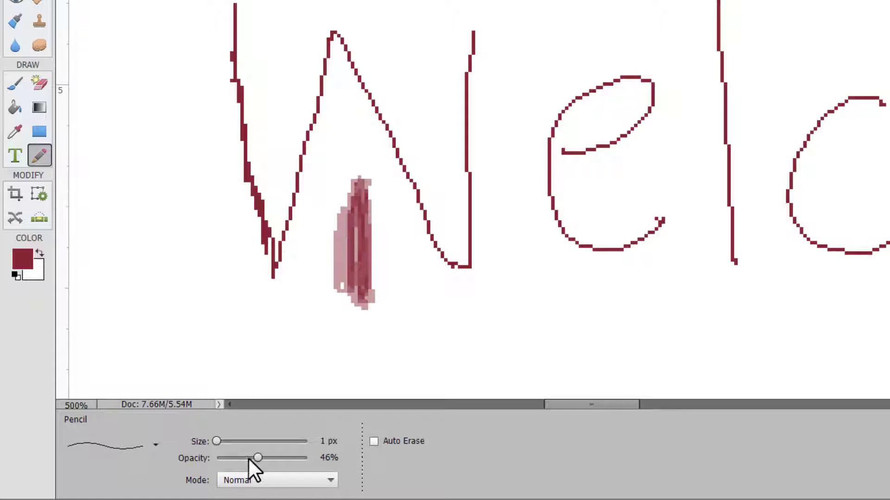
drag(217, 441, 284, 440)
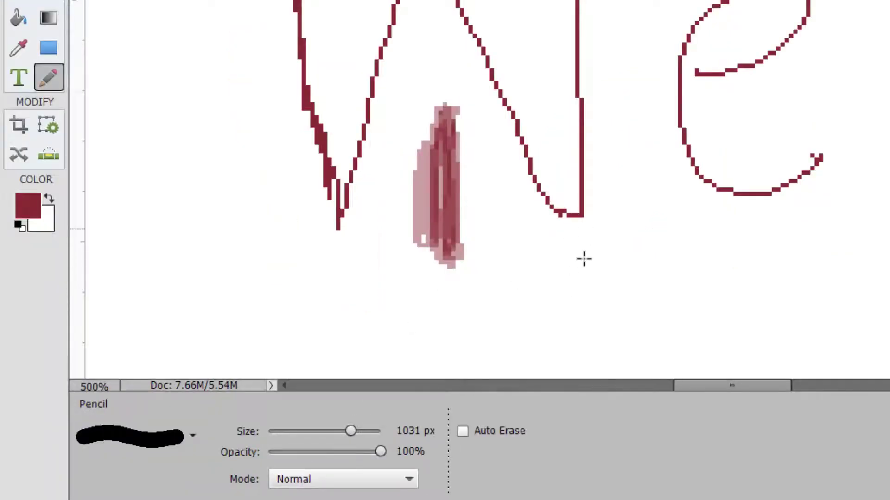
click(584, 259)
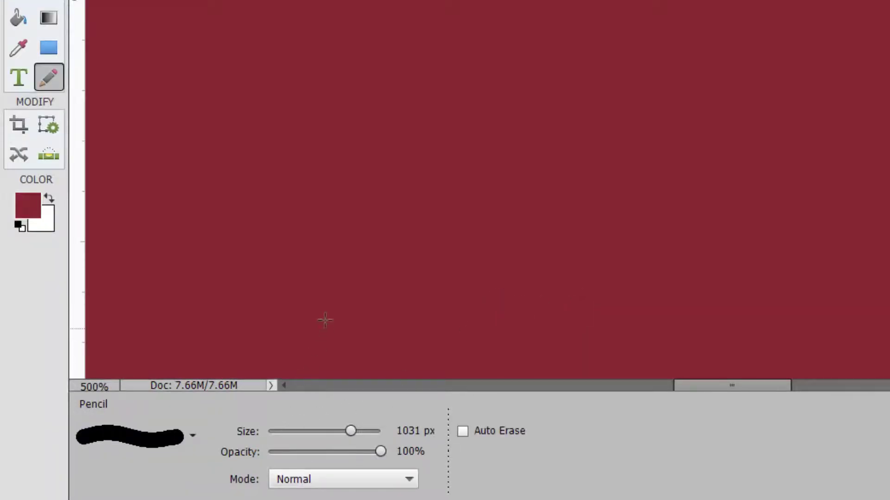
key(ctrl+z)
Paint three large dots with a 49 px pencil, then undo them
click(311, 432)
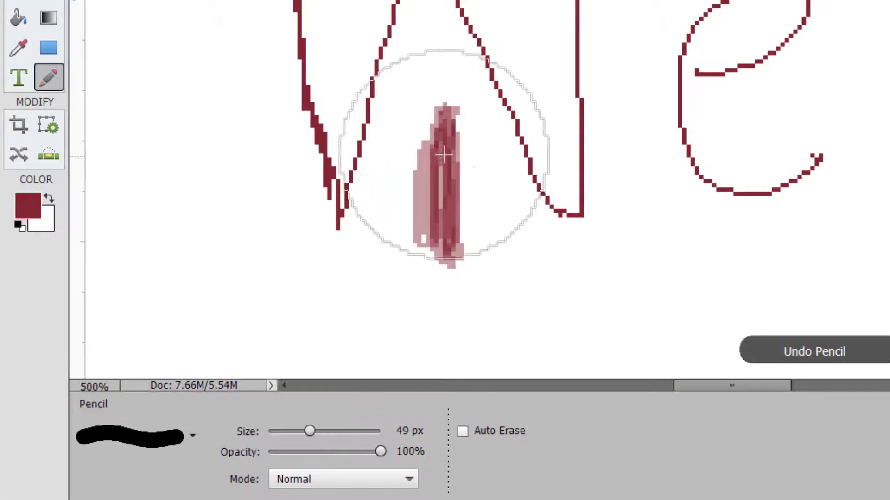
click(675, 226)
click(666, 20)
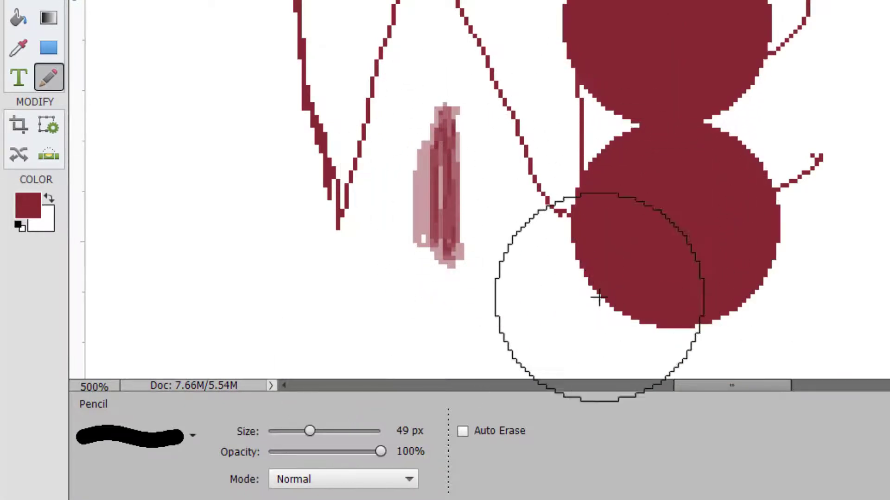
click(520, 49)
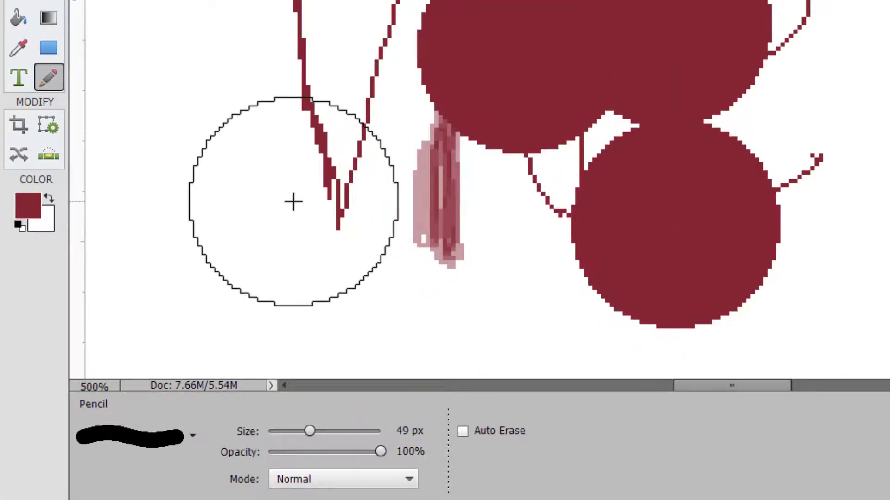
key(ctrl+z)
key(ctrl+z)
key(ctrl+z)
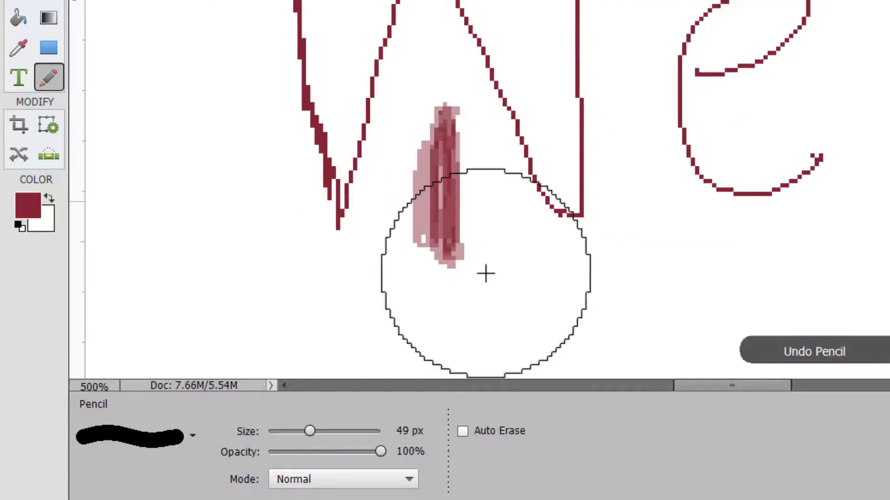
Switch to white at 25 px and paint over the leftover test marks in the W
click(48, 198)
key(bracketleft)
key(bracketleft)
key(bracketleft)
key(bracketleft)
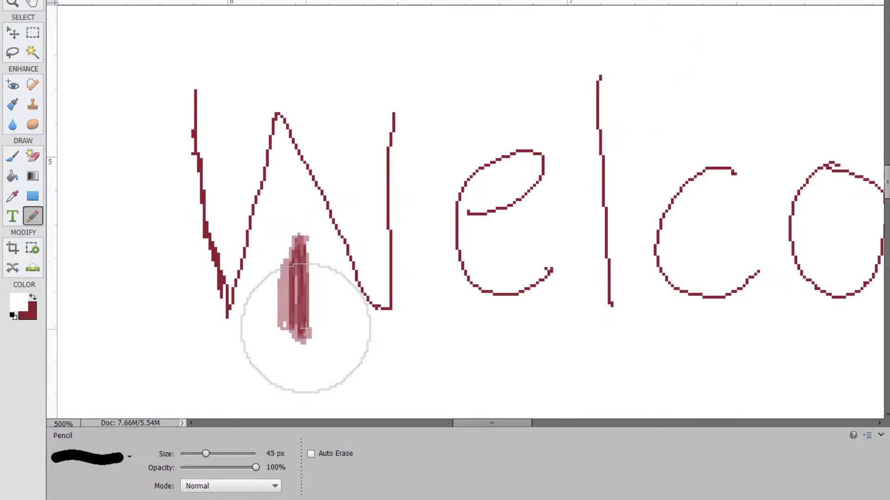
key(bracketleft)
key(bracketleft)
key(bracketleft)
key(bracketleft)
key(bracketleft)
mouse_move(304, 328)
mouse_down()
mouse_move(294, 318)
mouse_move(294, 262)
mouse_up()
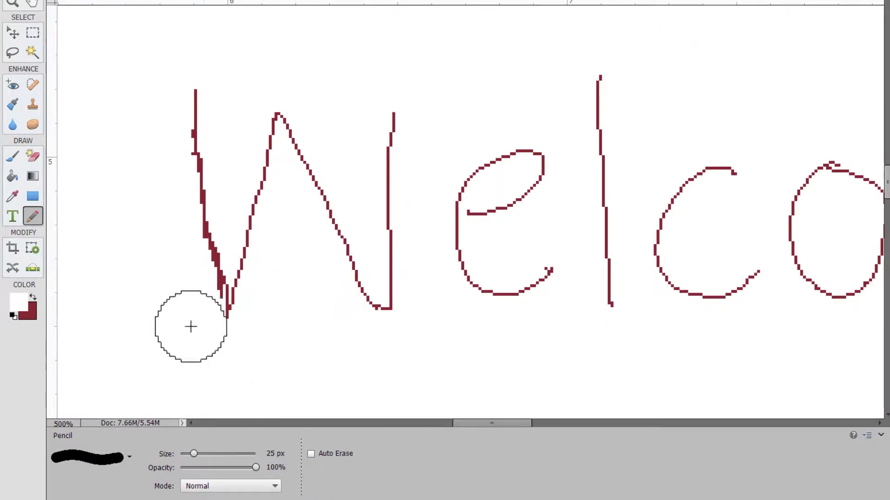
drag(171, 236, 215, 355)
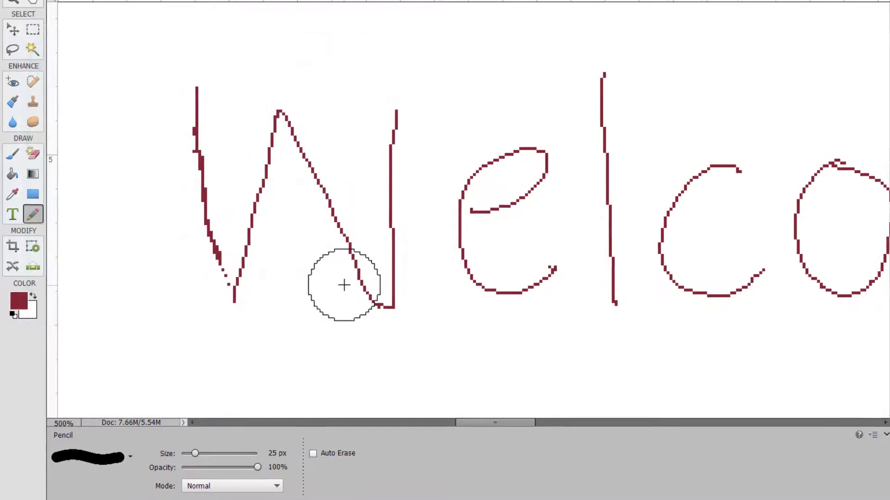
Change the pencil's blend mode from Normal to Darken in Tool Options
click(230, 486)
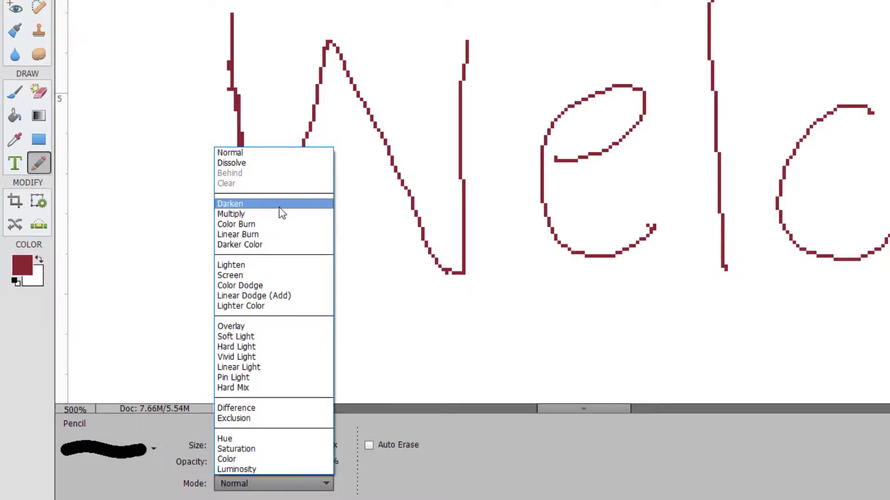
click(279, 207)
click(326, 483)
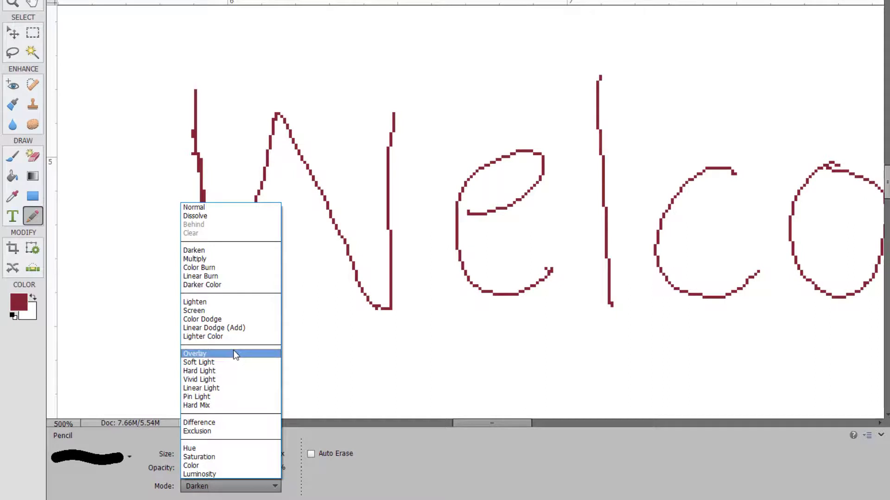
Close the blend mode list, keeping Darken selected
key(Escape)
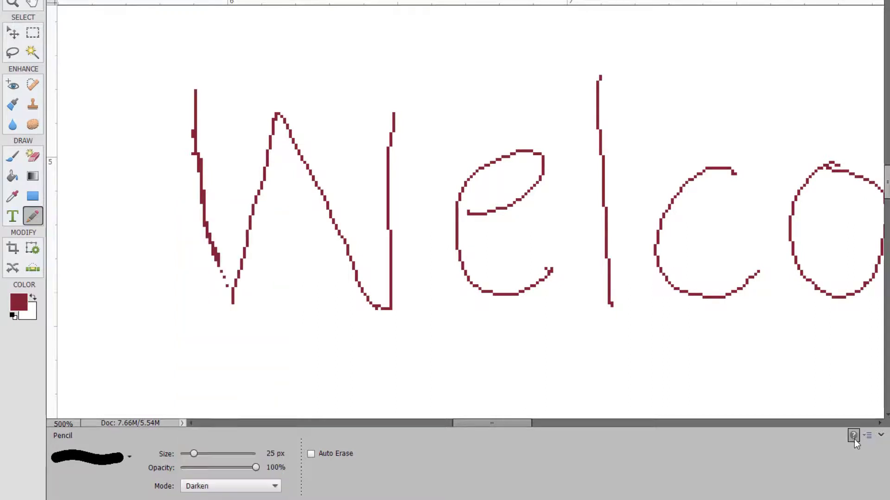